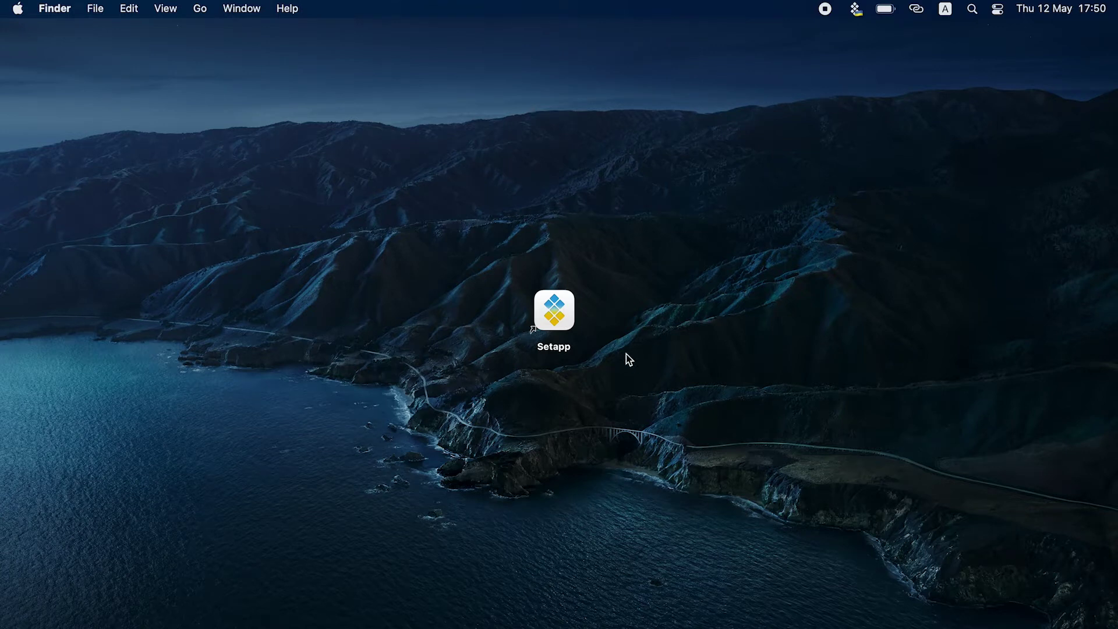
Open Setapp, search the catalogue for 'reduce cpu' and open the App Tamer result
double_click(563, 317)
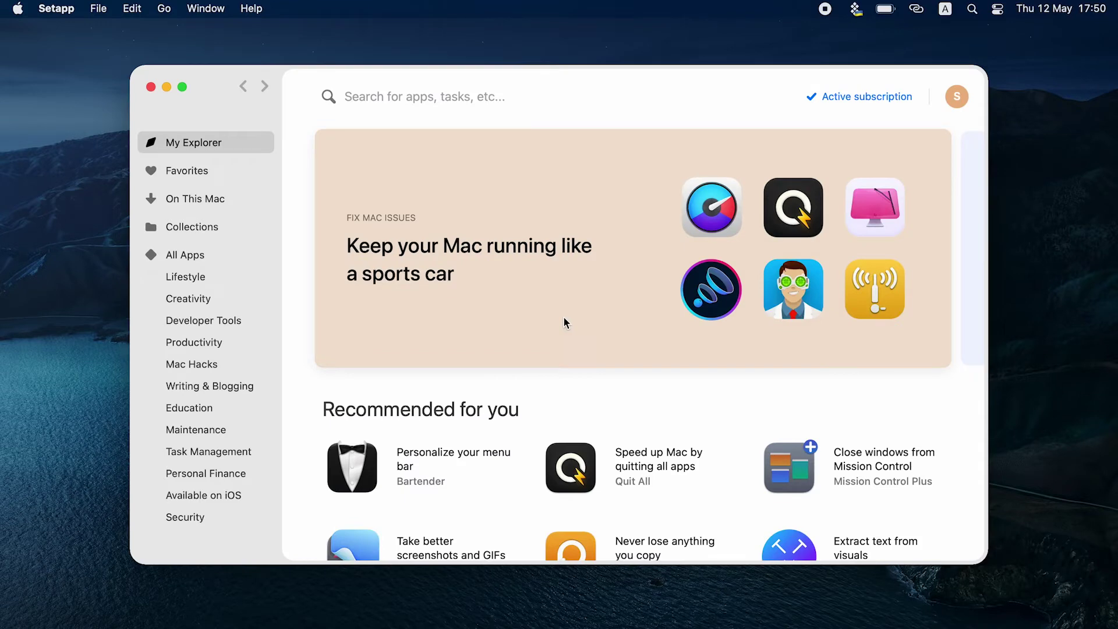
click(406, 96)
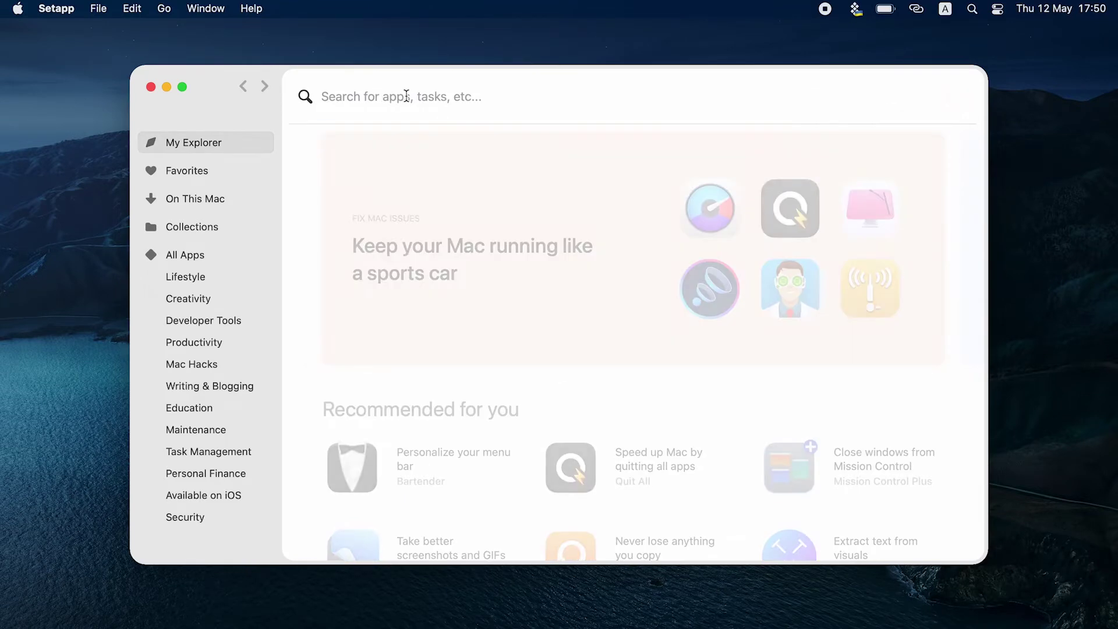
text(reduce)
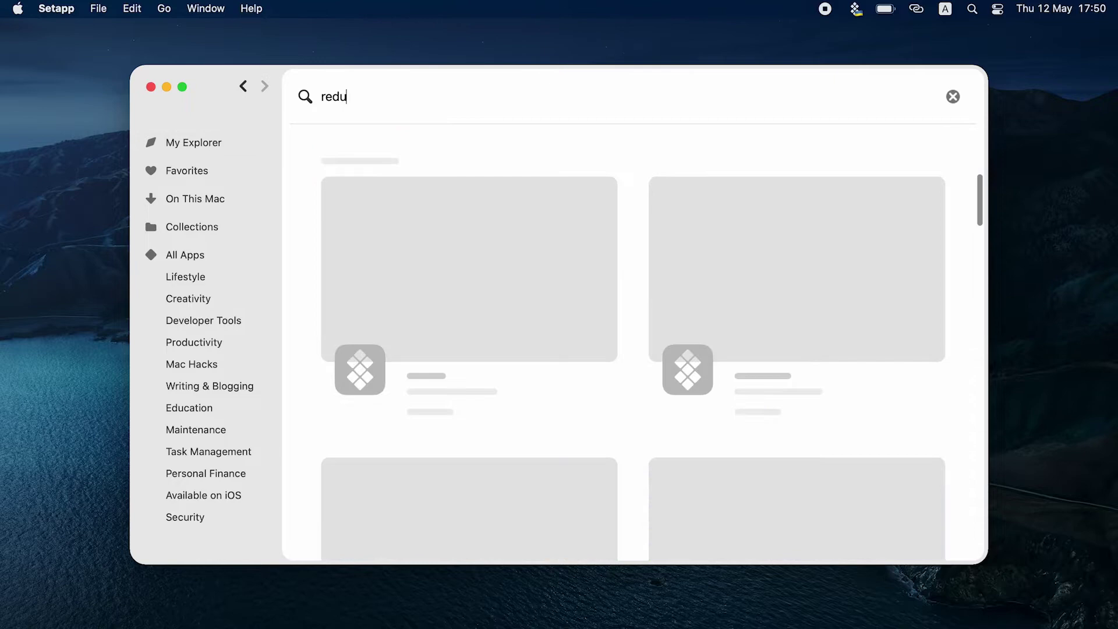
text( cpu)
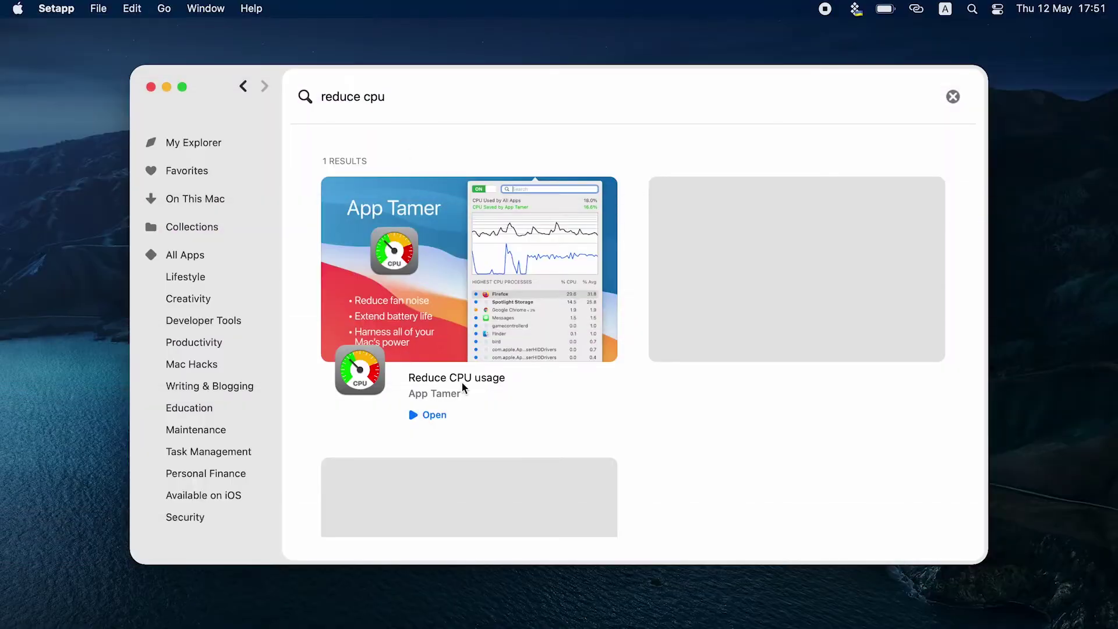
click(462, 380)
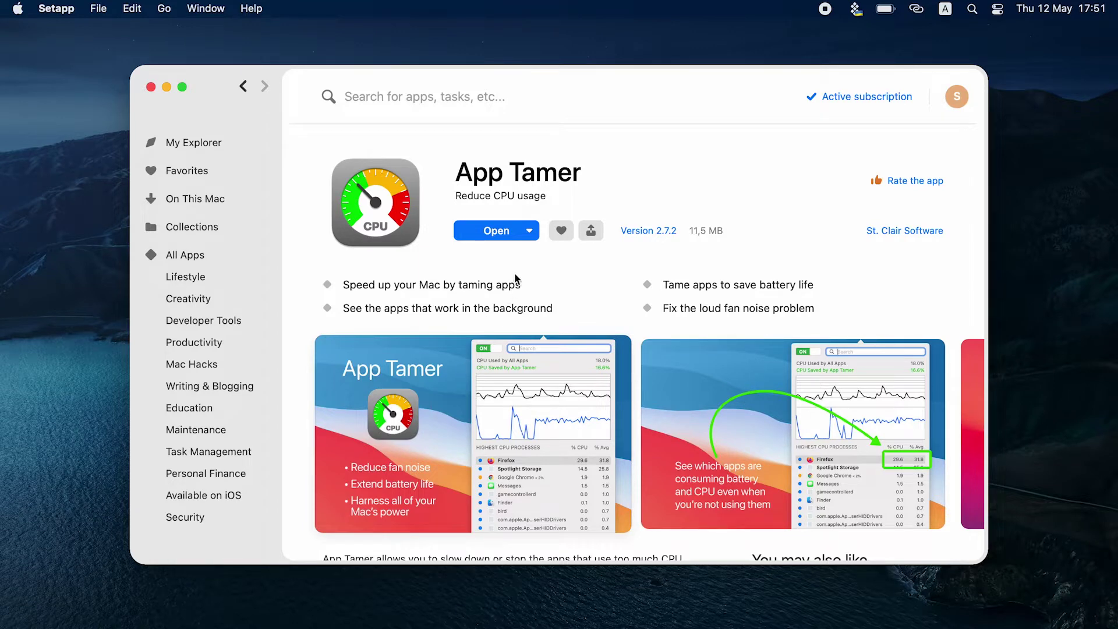
In App Tamer, set Google Chrome to stop completely in the background, then return to My Explorer
click(515, 236)
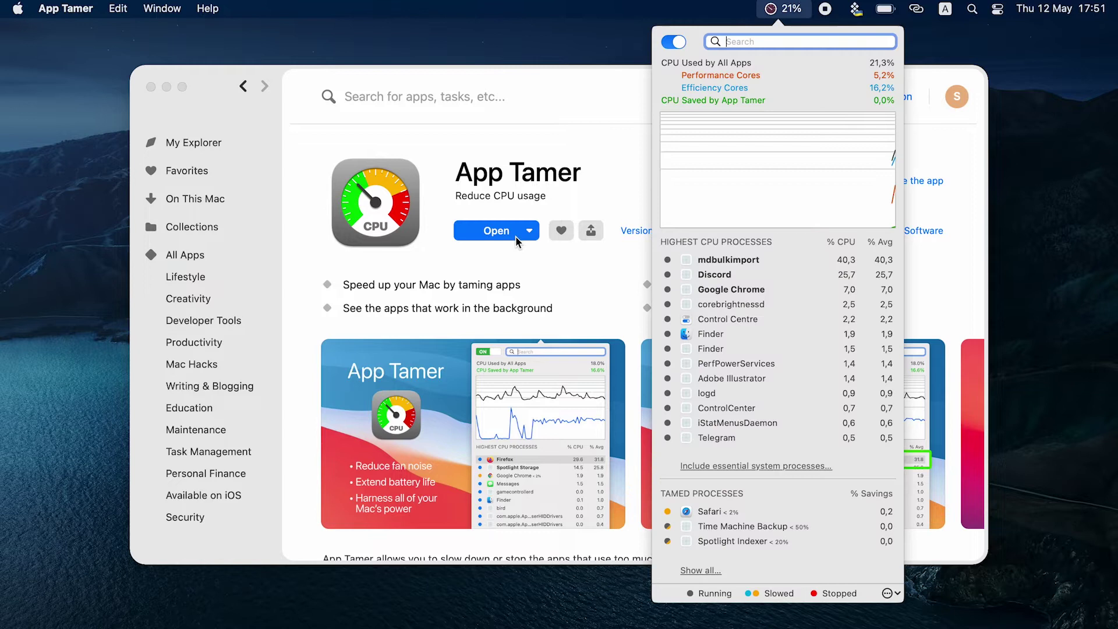
click(732, 289)
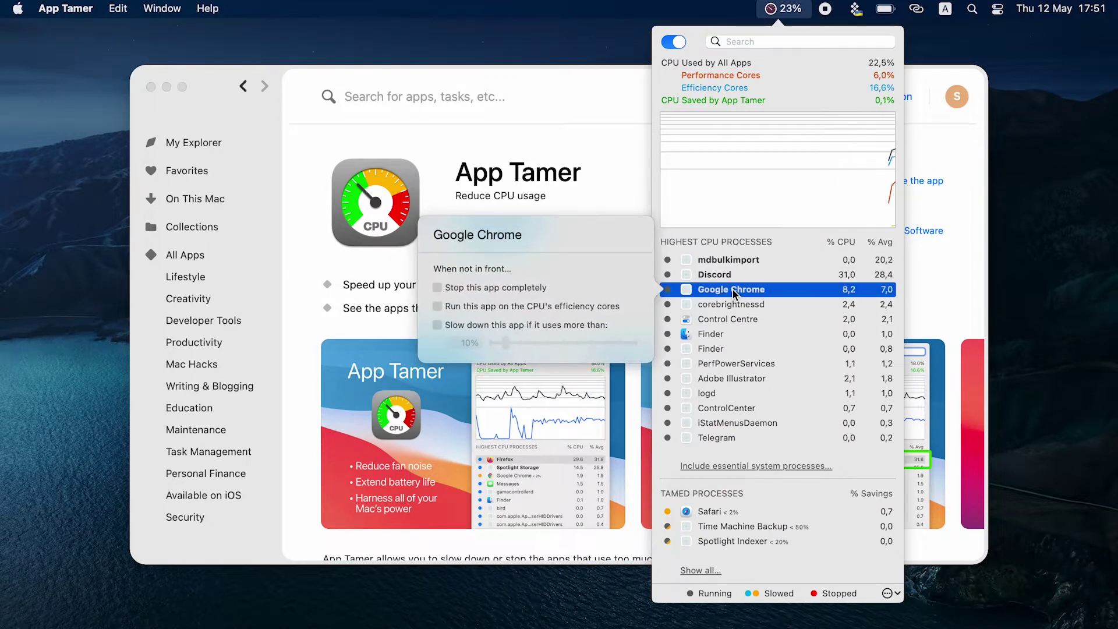
click(488, 291)
click(637, 169)
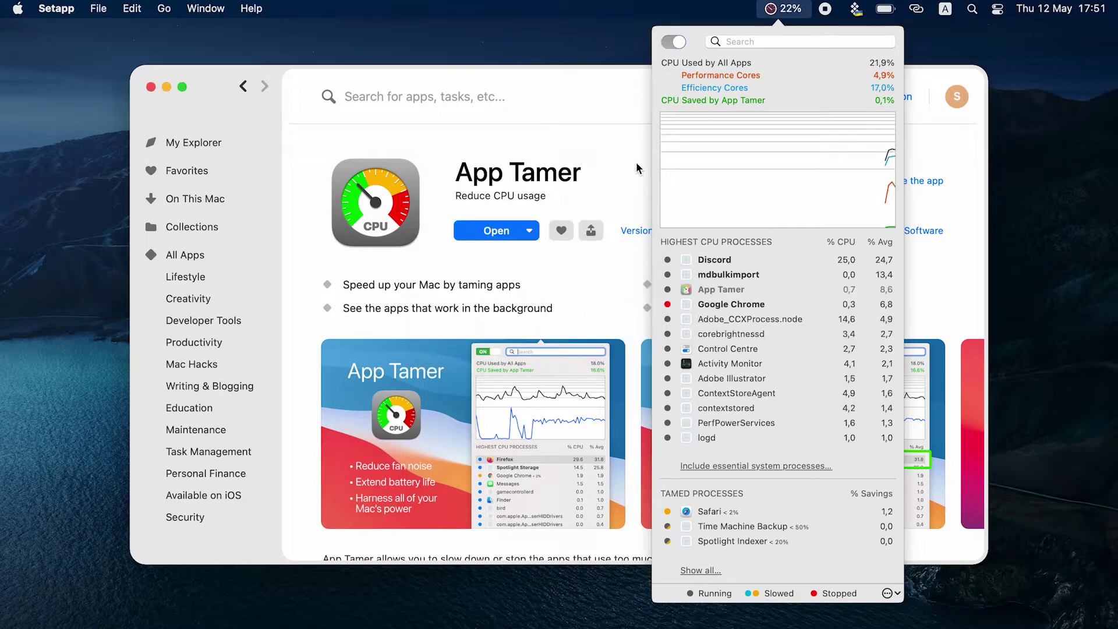
click(770, 11)
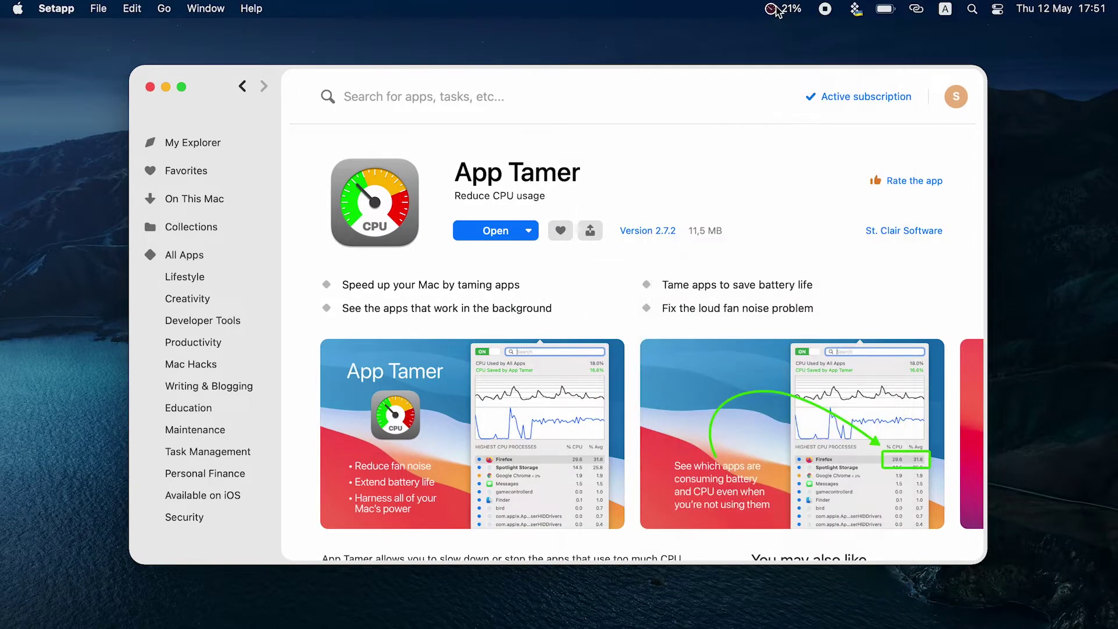
click(243, 141)
Search Setapp for 'track cpu'
click(382, 96)
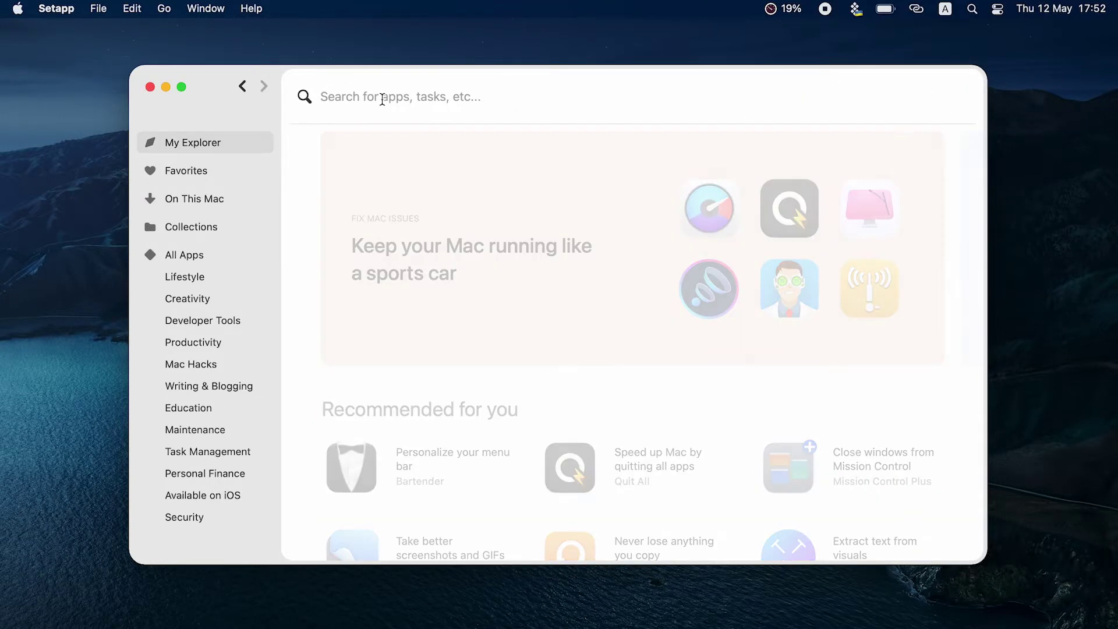
text(track cp)
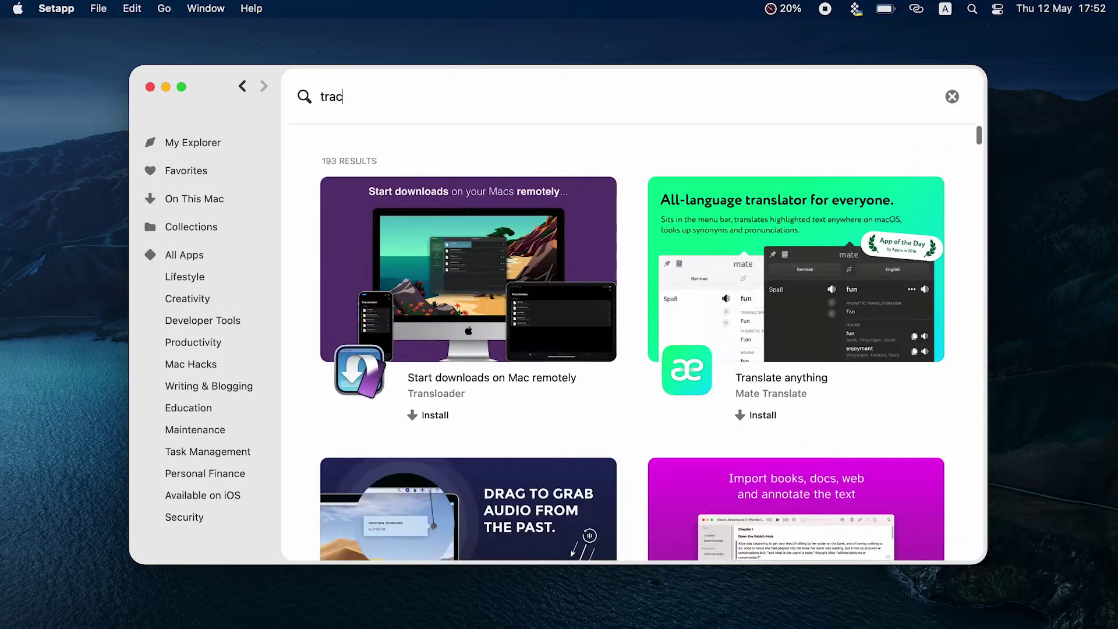
text(u)
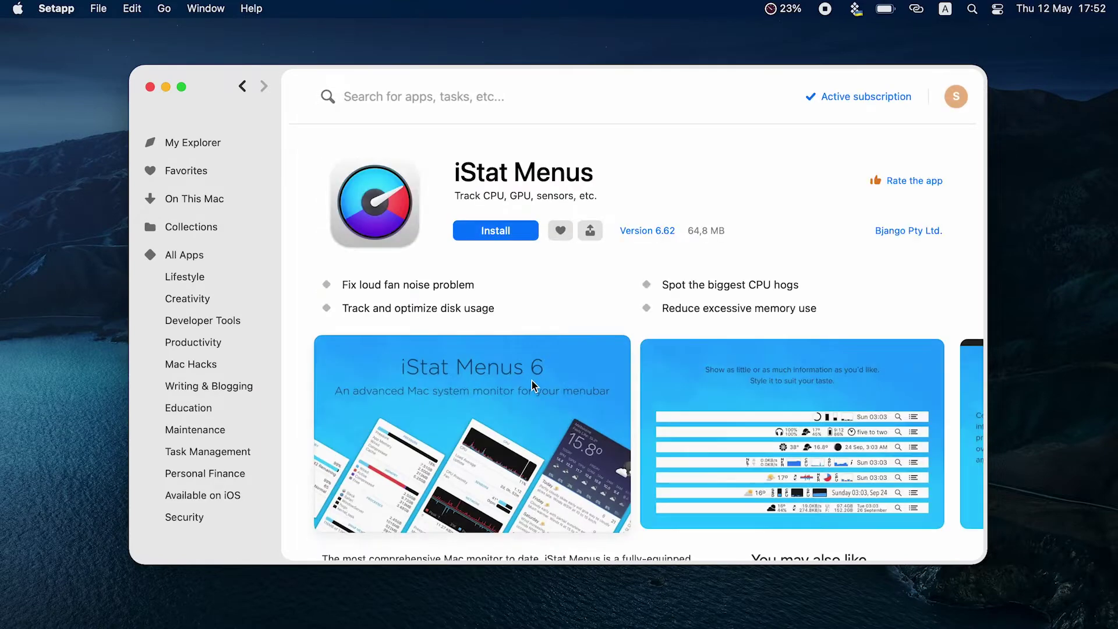
Install iStat Menus and its menu bar monitors, check the Memory readout, then minimize settings
click(523, 236)
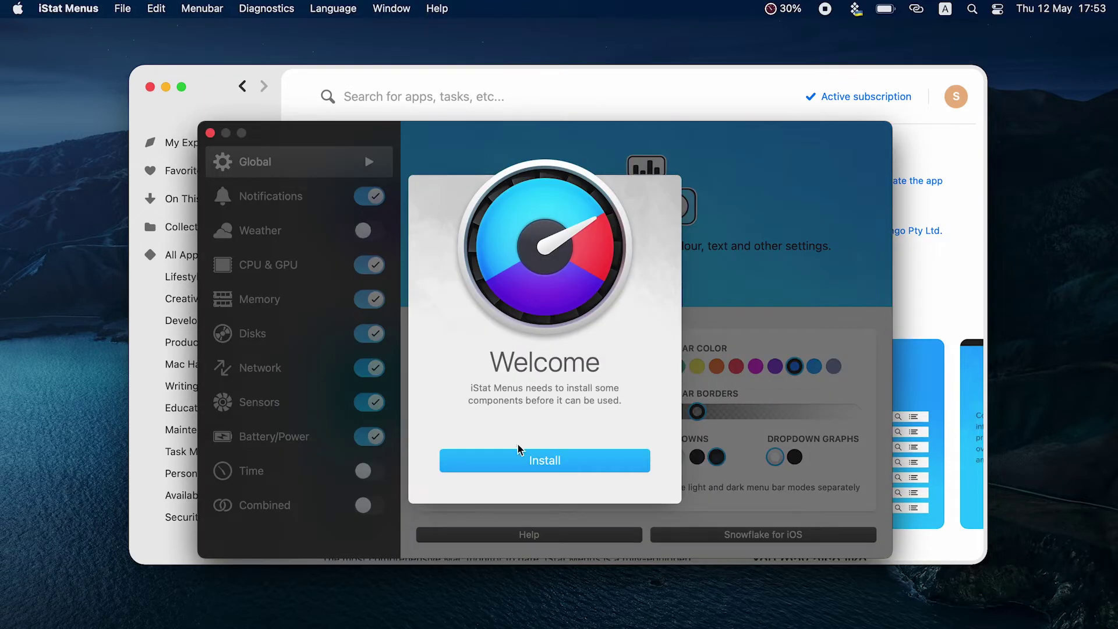
click(522, 463)
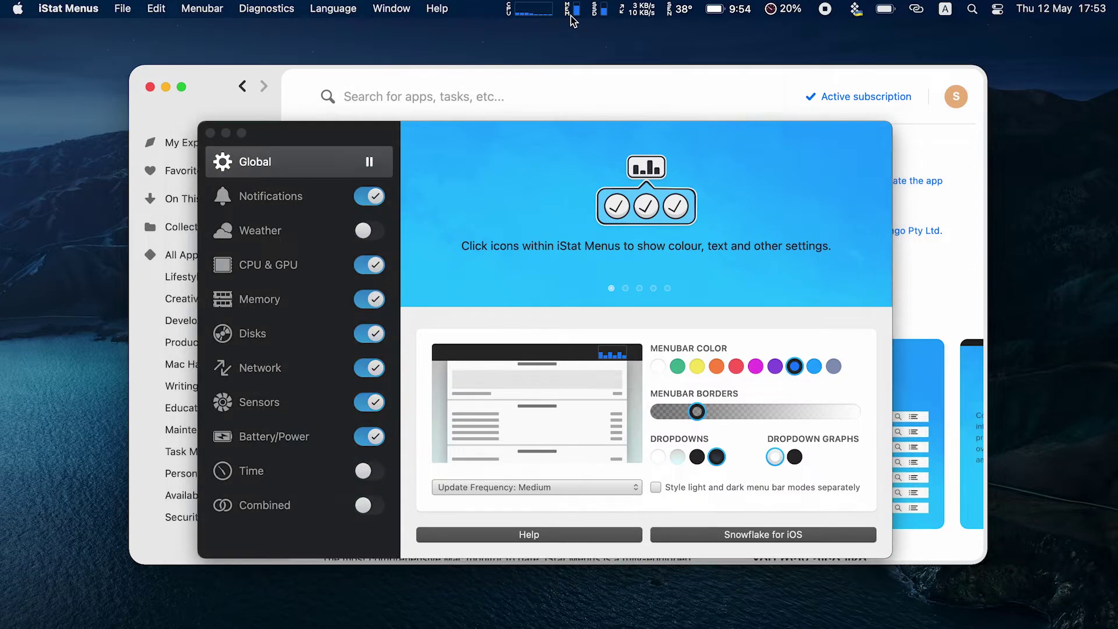
click(570, 16)
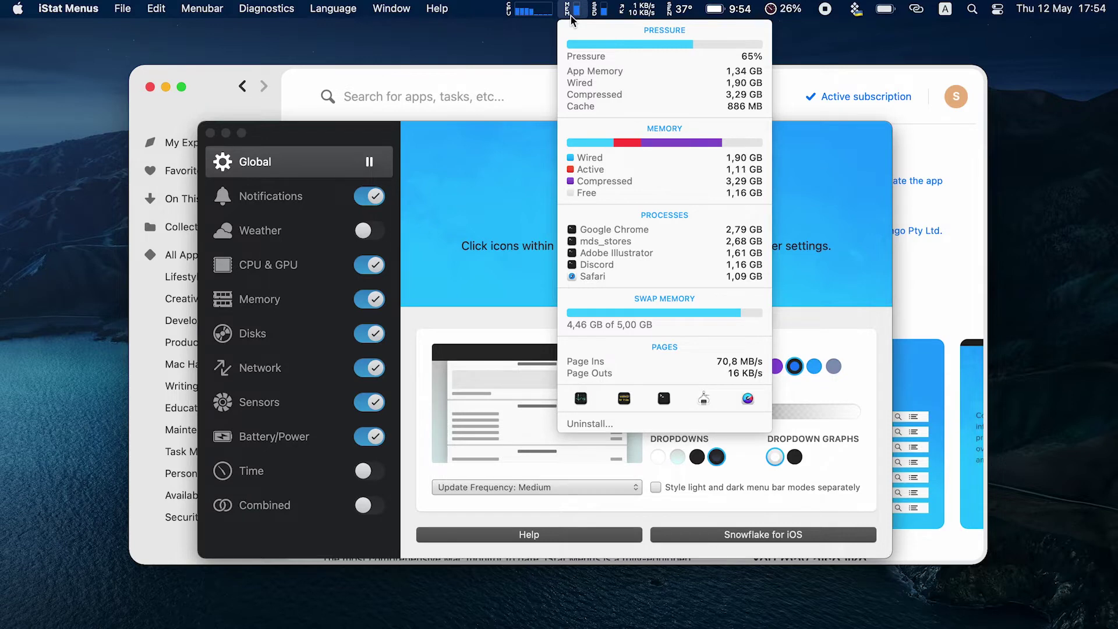
click(570, 15)
click(226, 133)
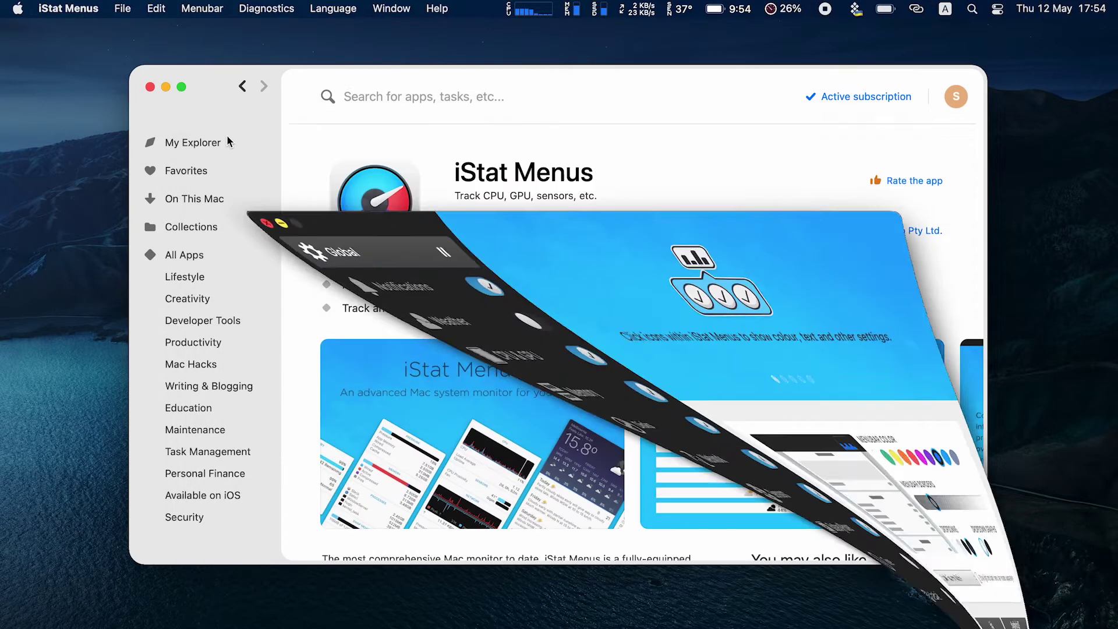
From My Explorer, search Setapp for 'speed up and declutter'
click(229, 142)
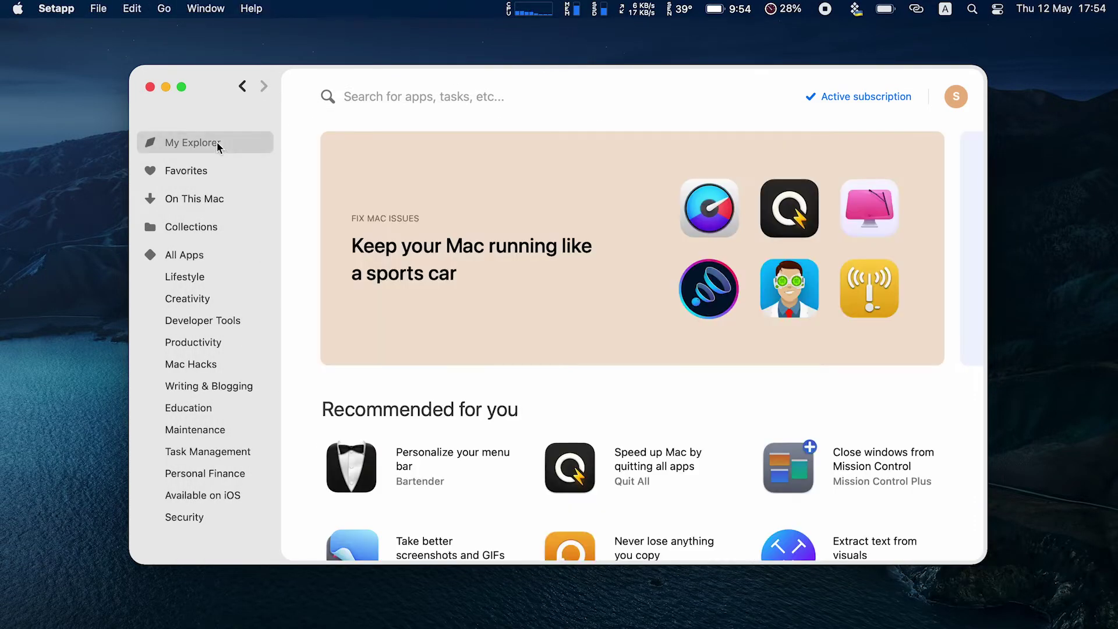
click(399, 97)
text(speed up and d)
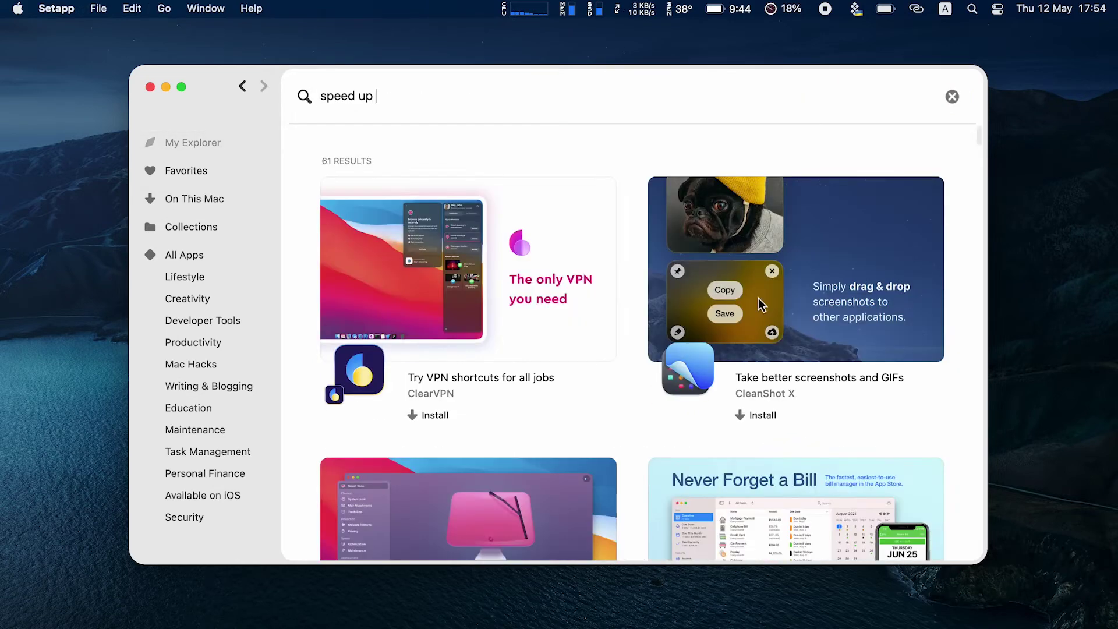
text(eclutter)
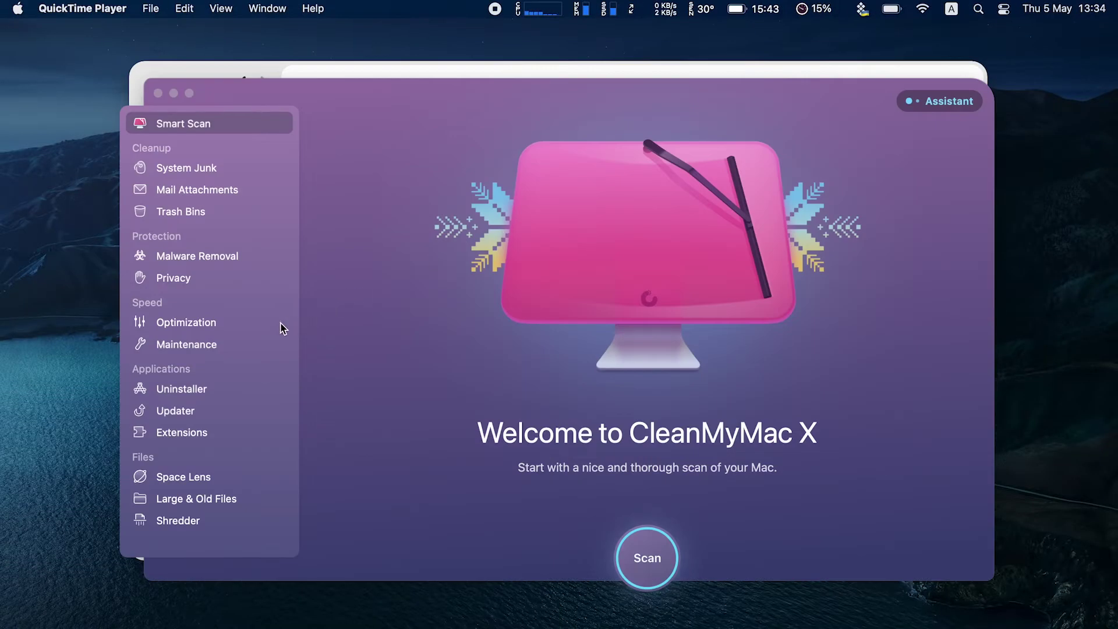
Run CleanMyMac X's Free Up RAM maintenance task, then minimize its window
click(225, 349)
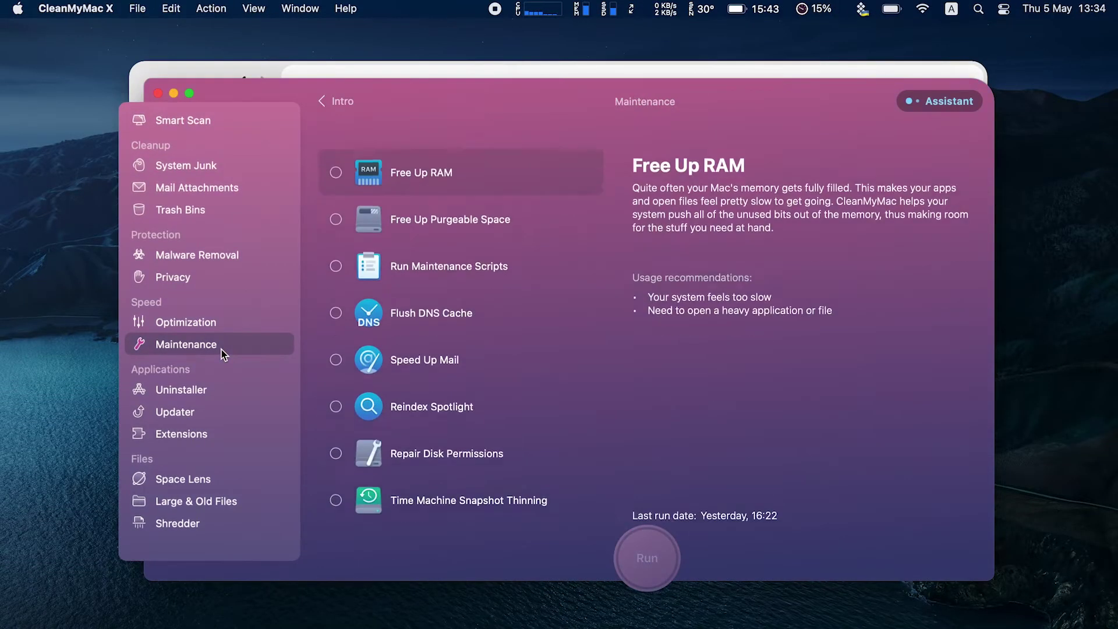
click(336, 145)
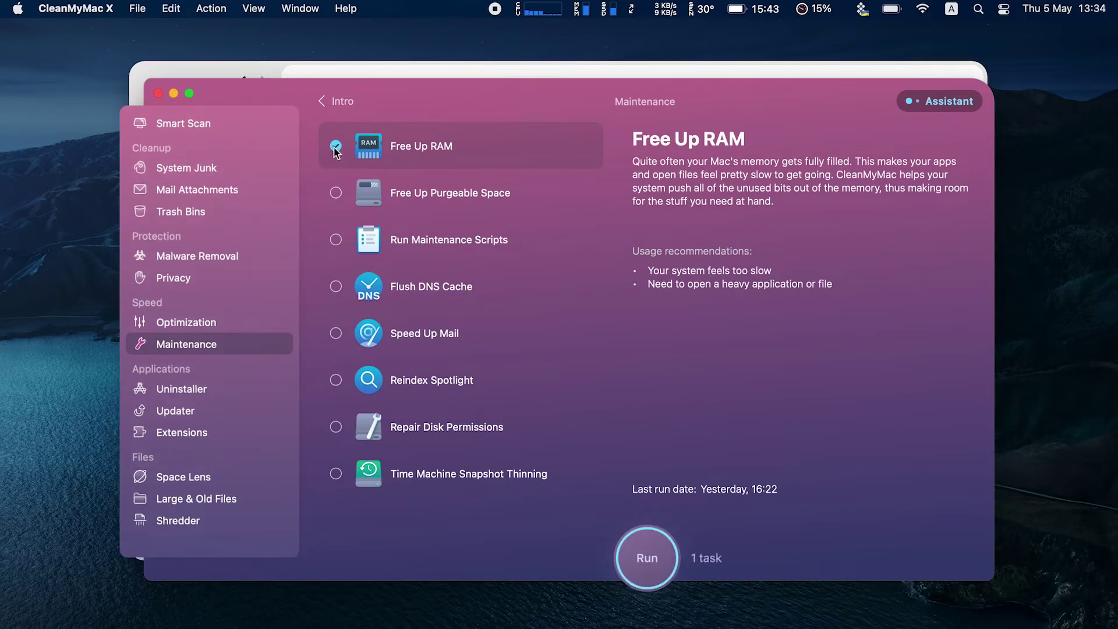
click(647, 558)
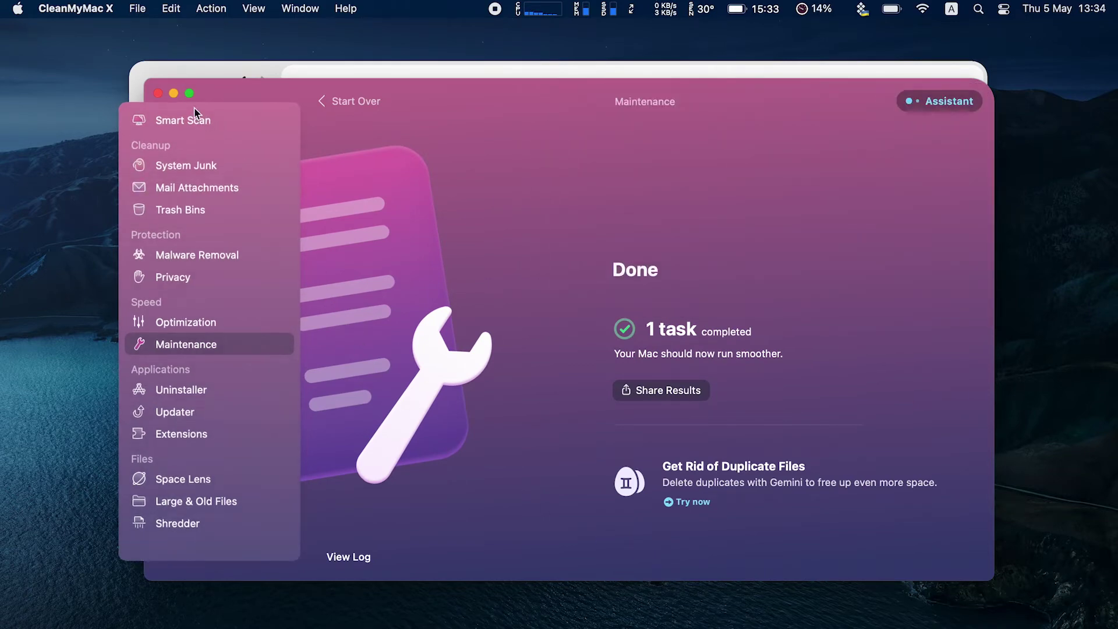
click(173, 93)
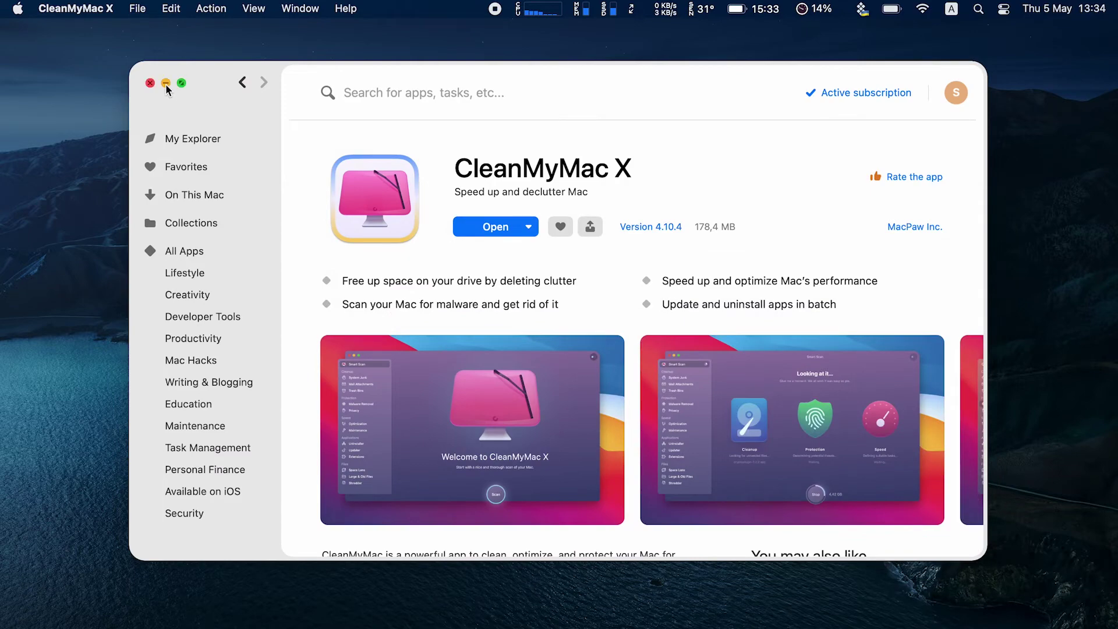
Open Activity Monitor's Memory view sorted by largest memory use
click(165, 84)
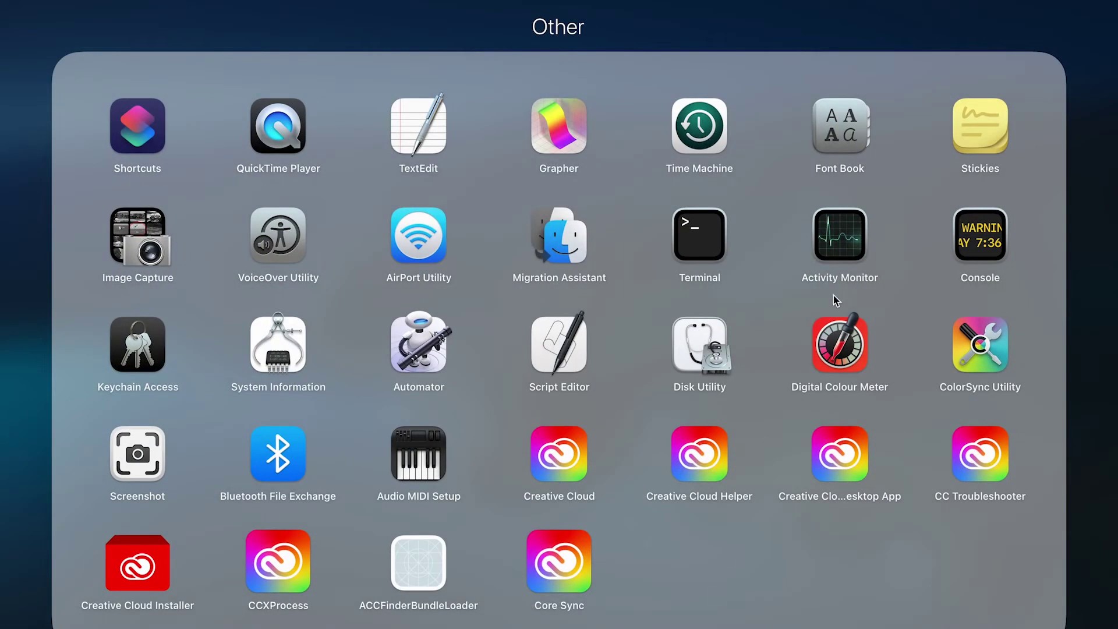
click(843, 248)
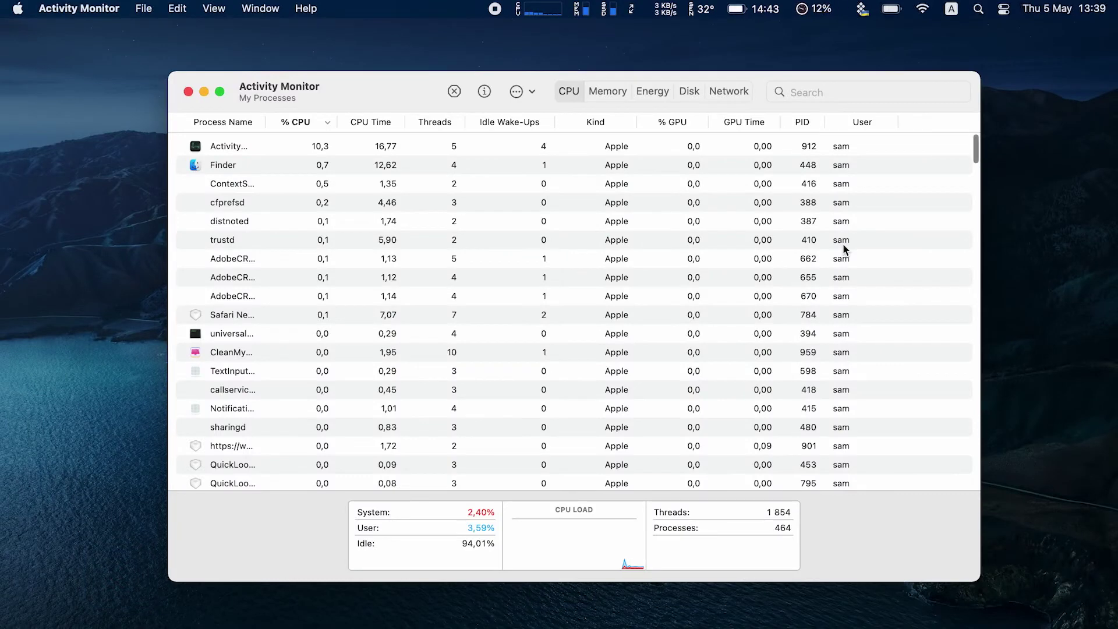
click(620, 91)
click(657, 126)
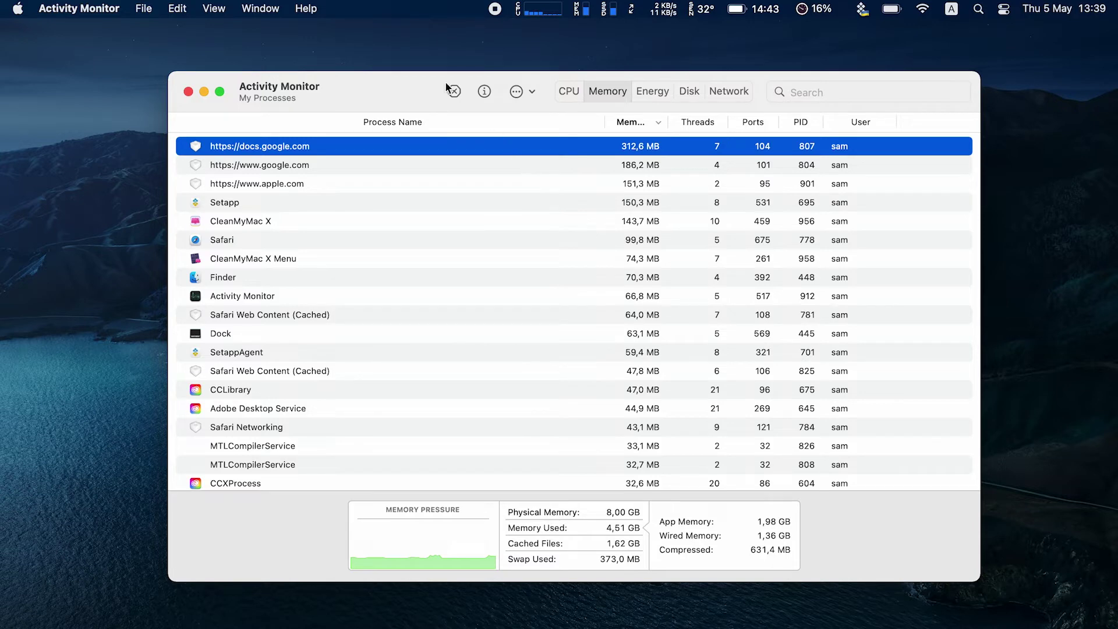
click(459, 91)
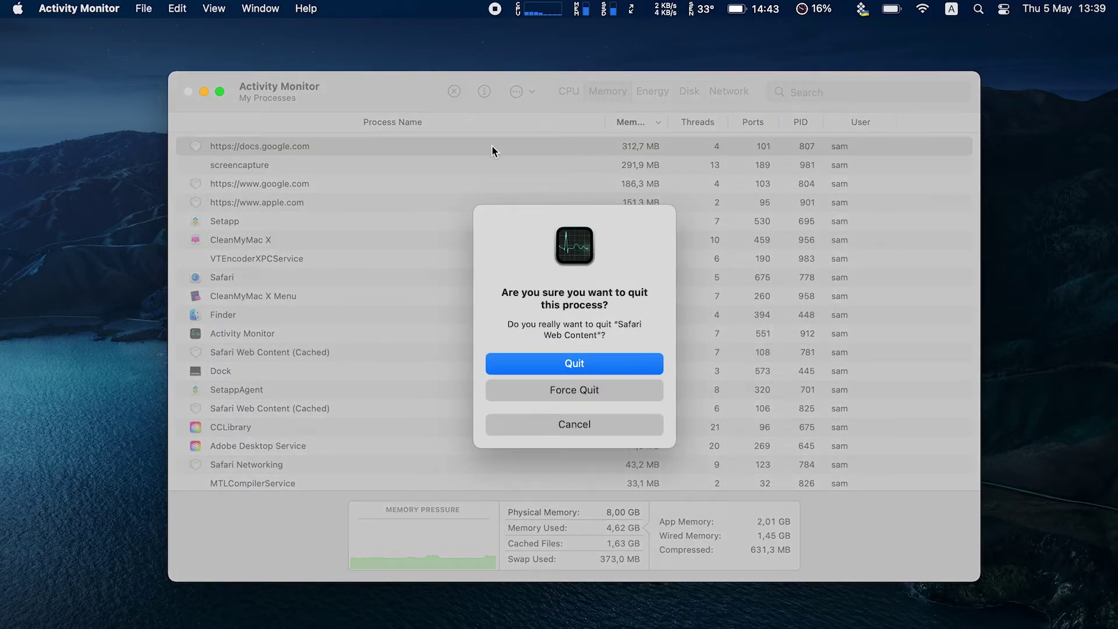
click(607, 361)
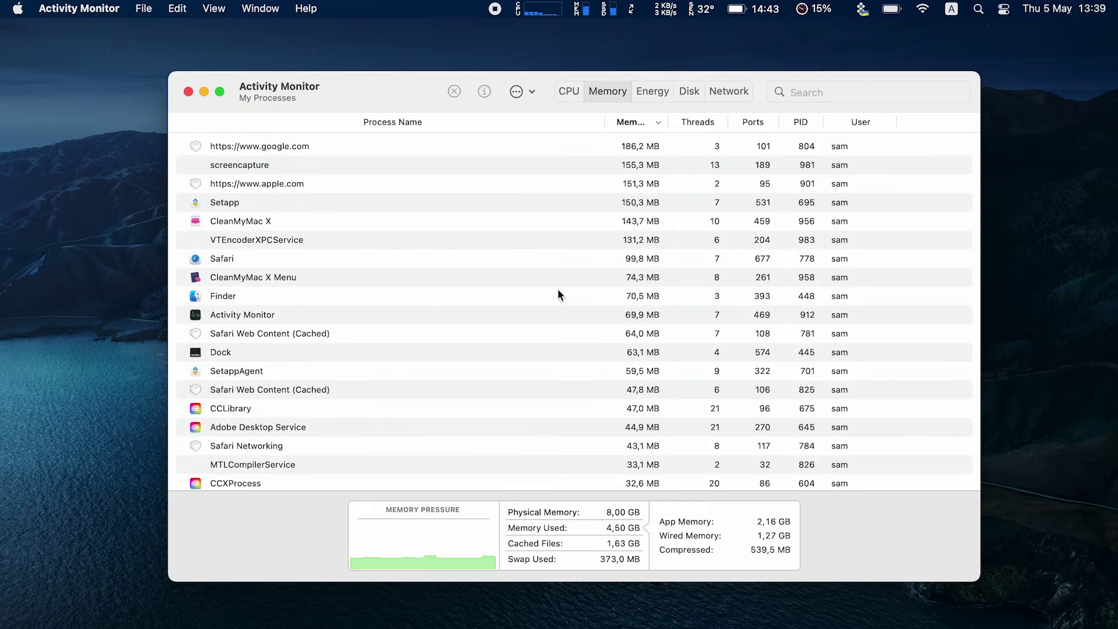
click(478, 148)
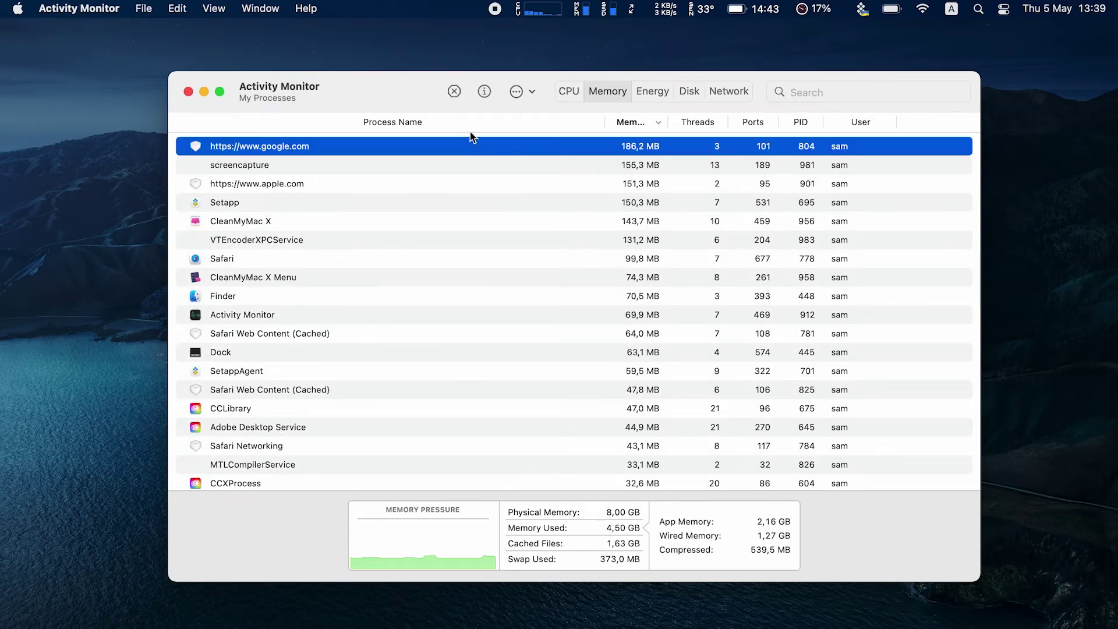
click(455, 93)
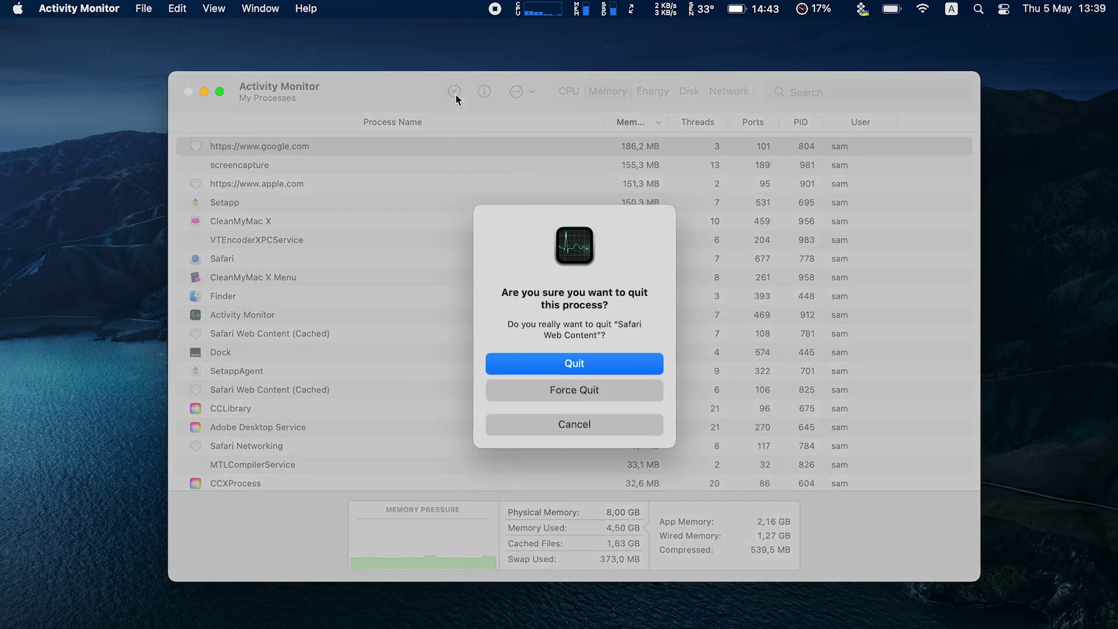
click(603, 365)
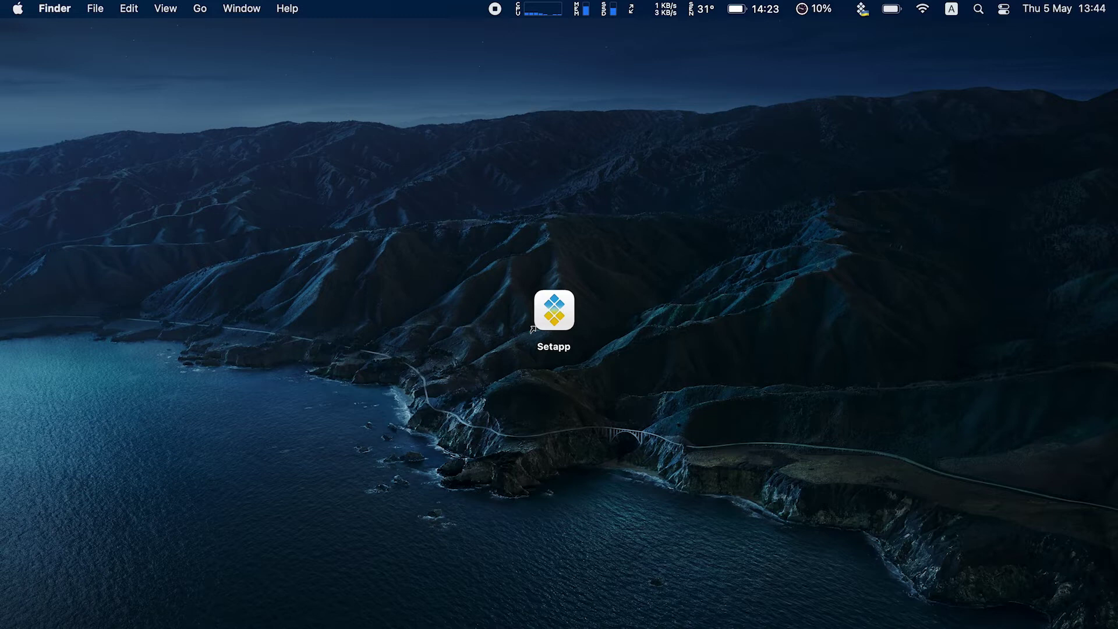
Reopen Setapp, launch CleanMyMac X and uninstall Grammarly from its Safari Extensions list
double_click(581, 326)
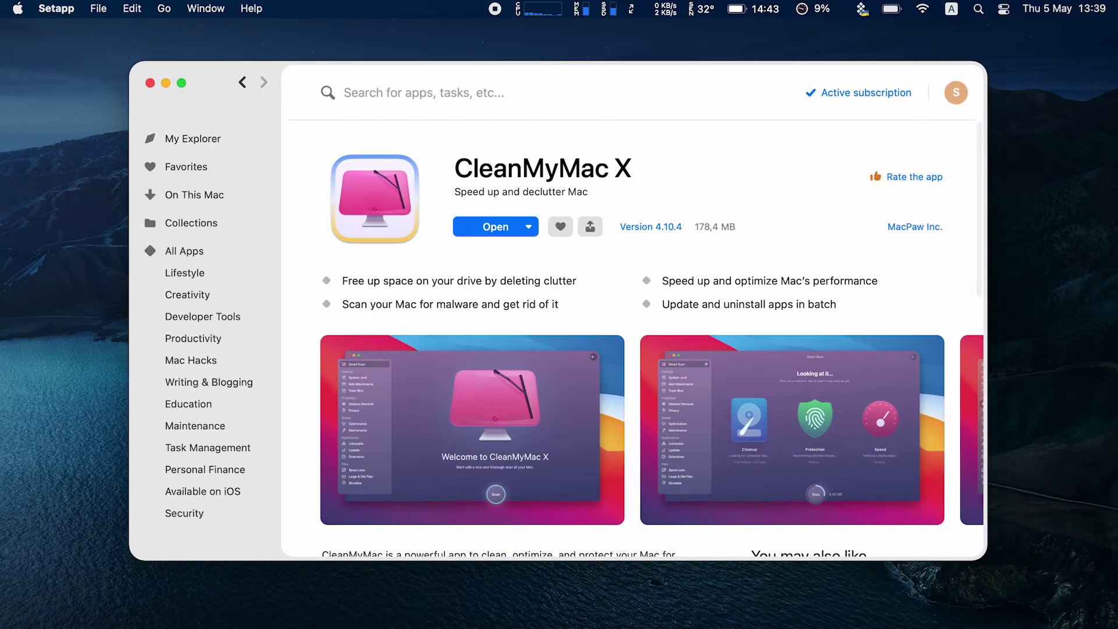
click(477, 229)
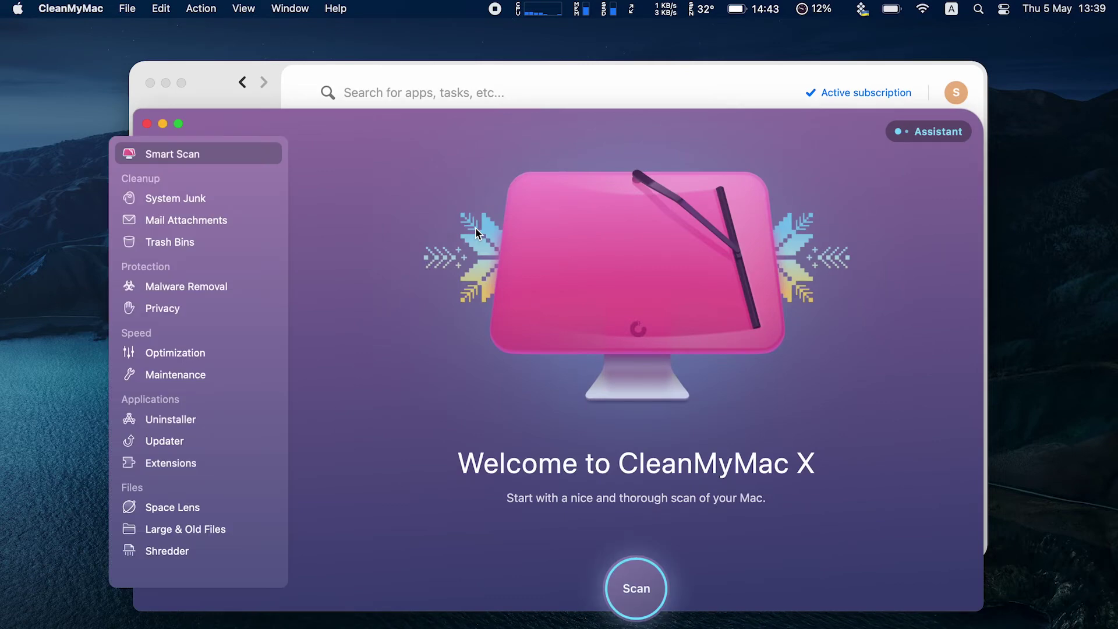
click(169, 466)
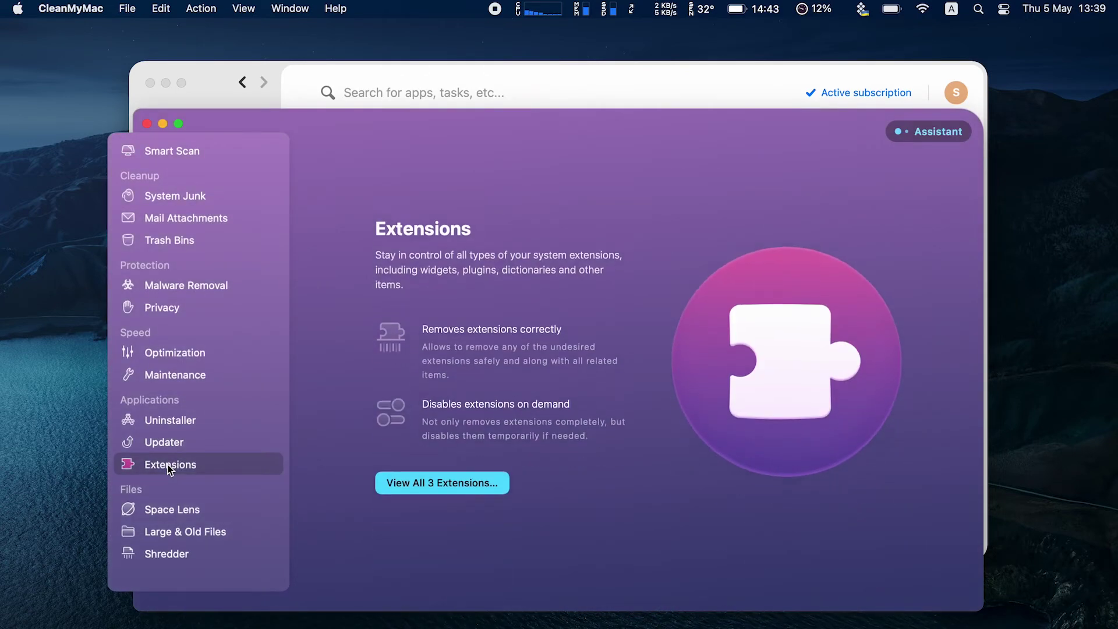
click(477, 470)
click(494, 250)
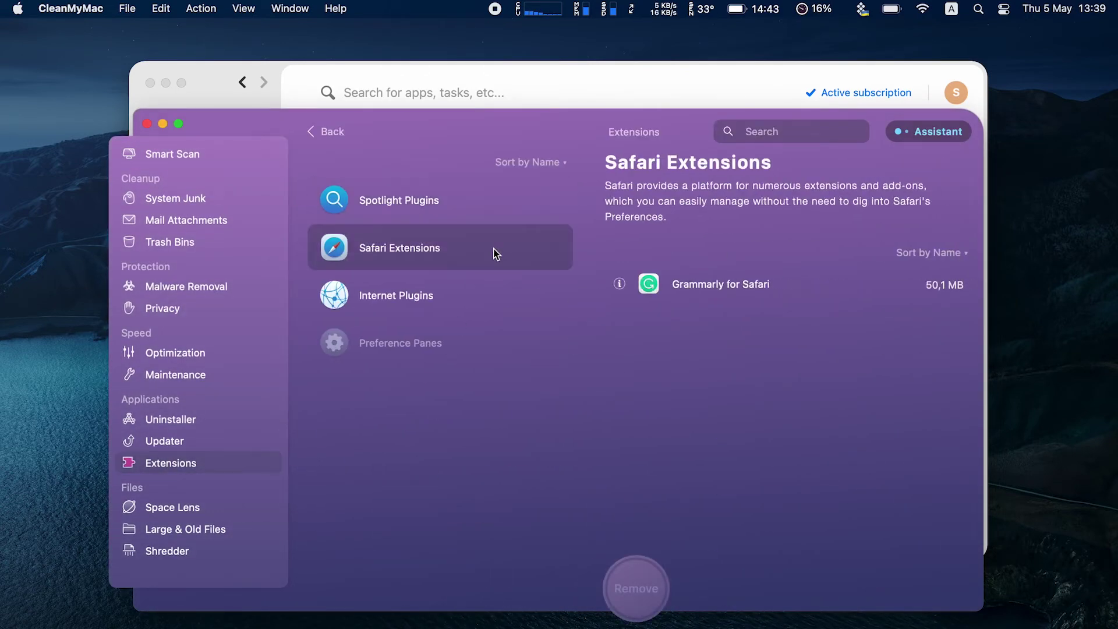
click(621, 286)
click(585, 250)
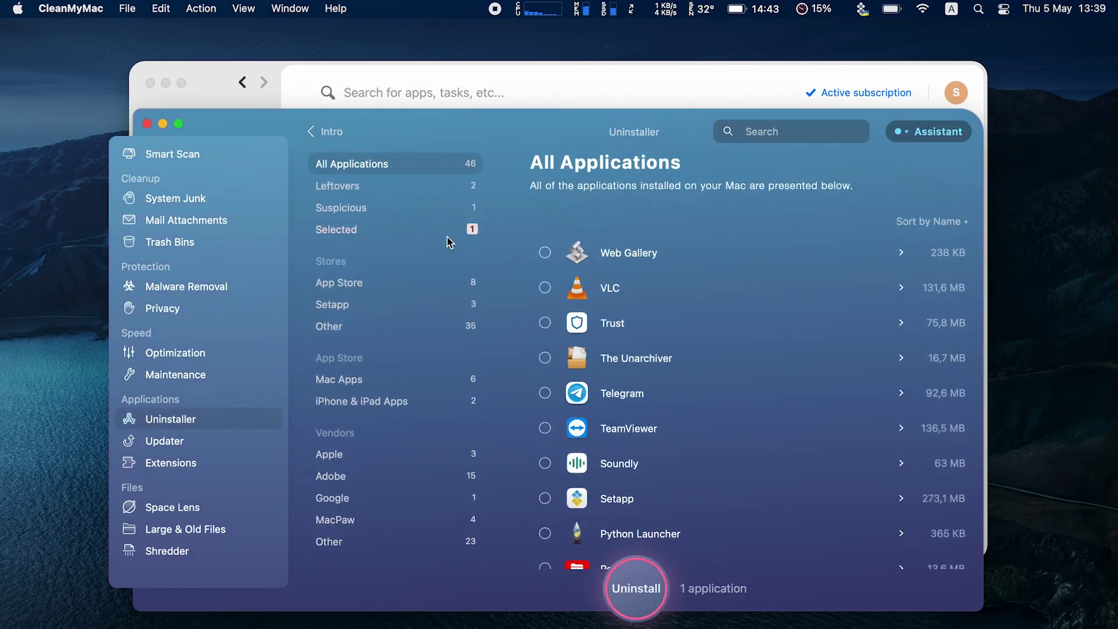
click(423, 232)
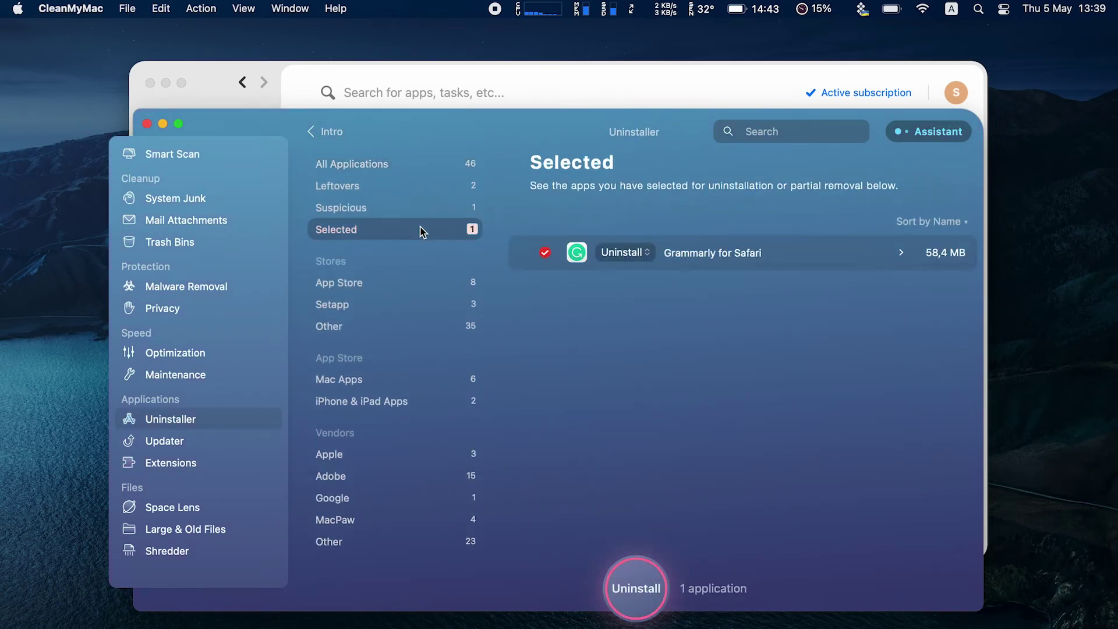
click(640, 589)
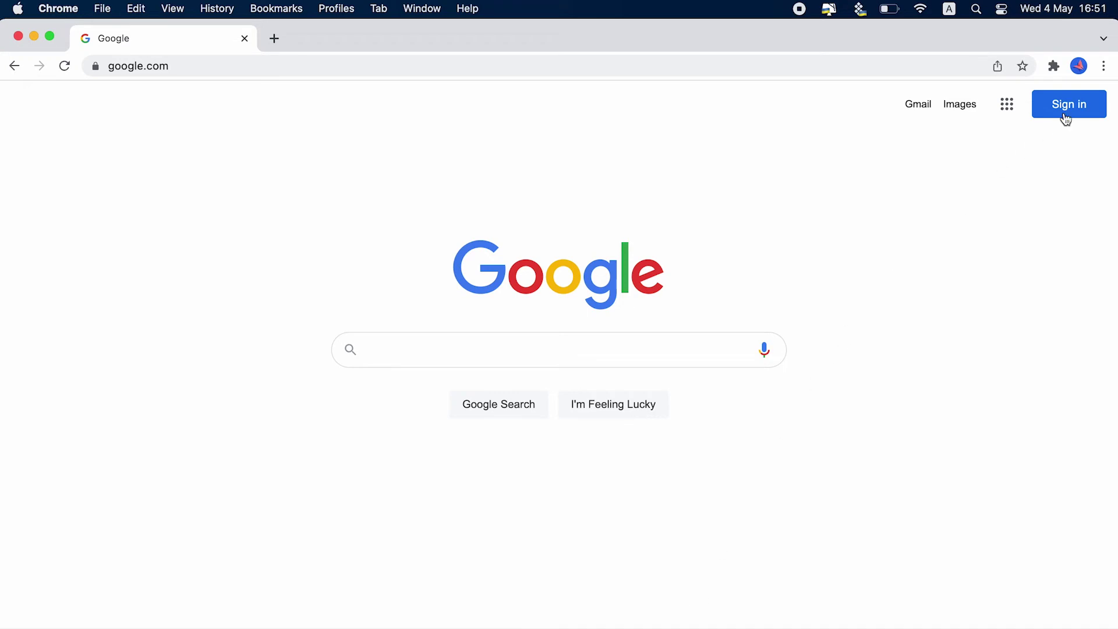
Open Chrome's Task Manager from the More Tools menu
click(1107, 65)
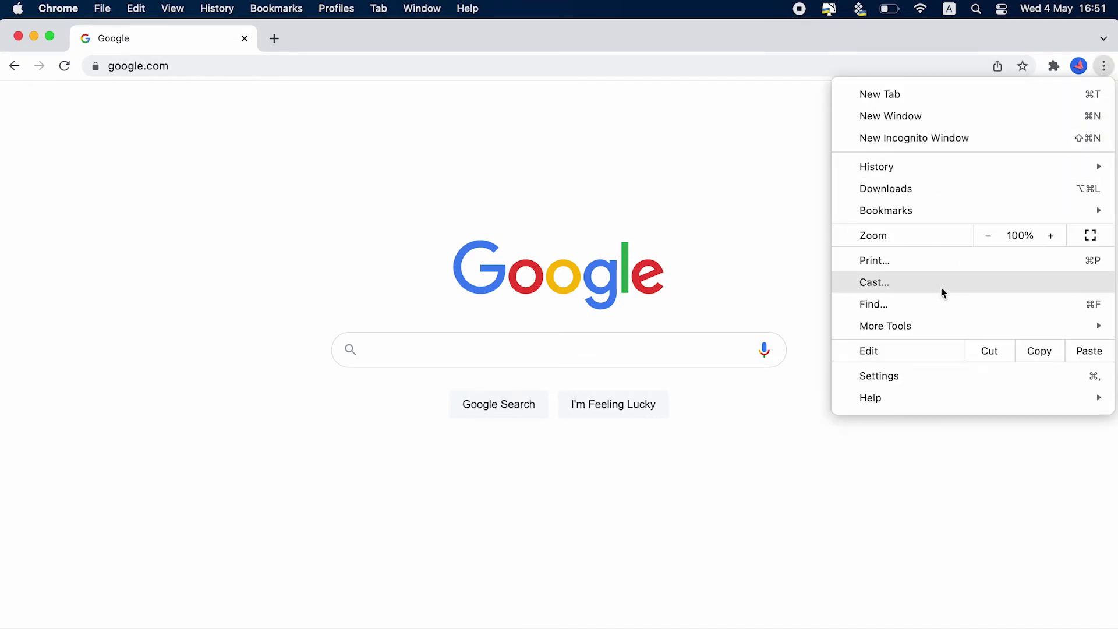
mouse_move(917, 324)
click(747, 448)
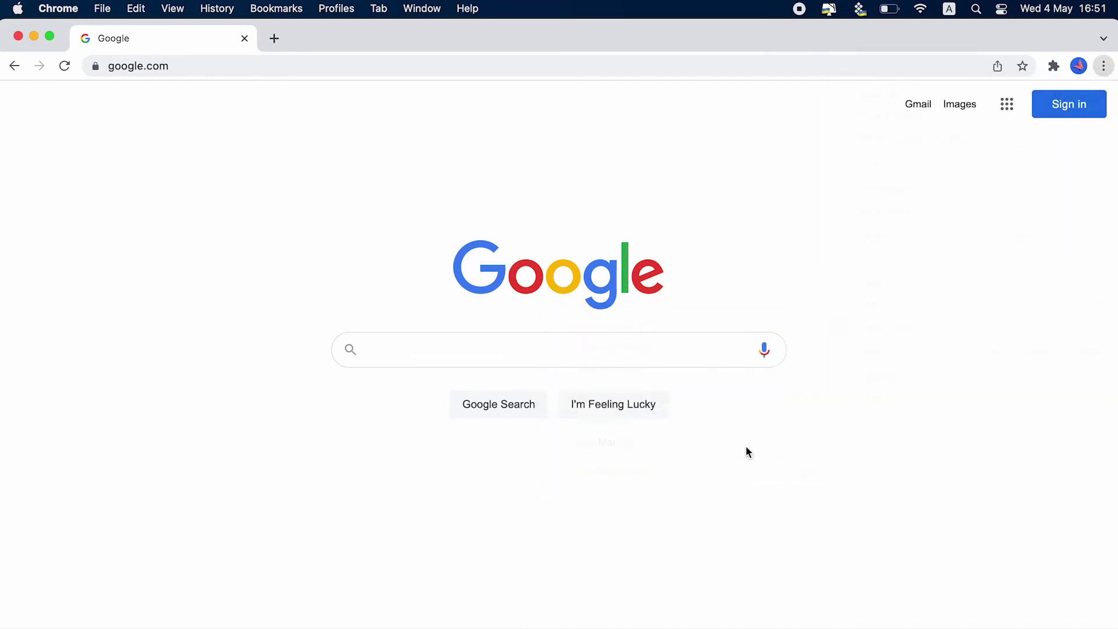
End the Volume Master and ColorZilla extension processes, then close Task Manager
click(250, 460)
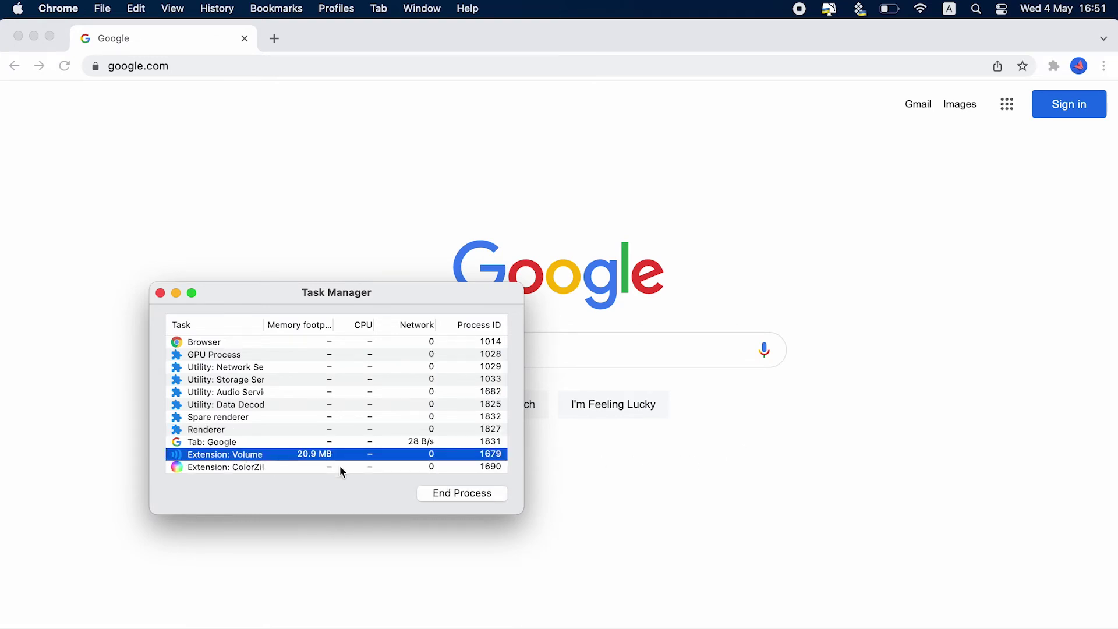
click(423, 491)
click(258, 442)
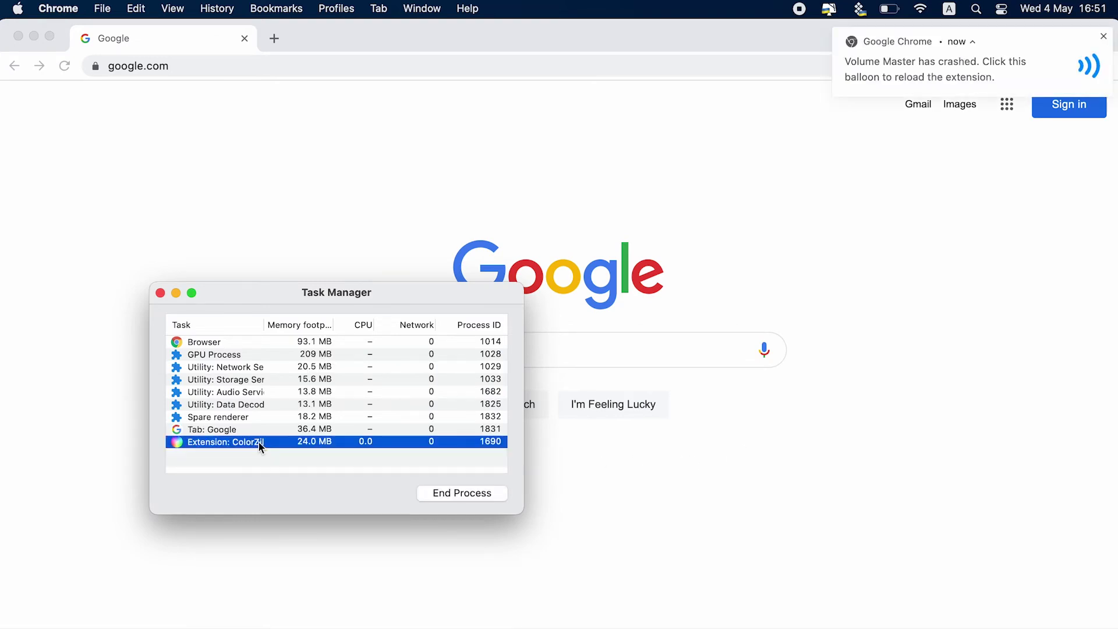
click(427, 491)
click(161, 293)
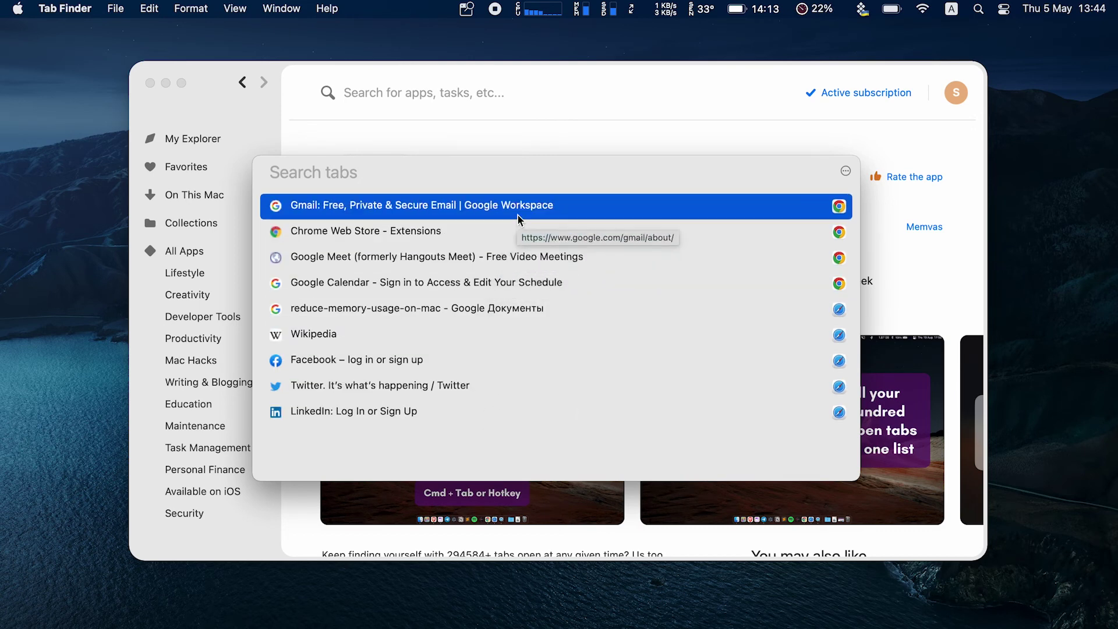
Dismiss the Tab Finder list and close the Setapp window
click(646, 138)
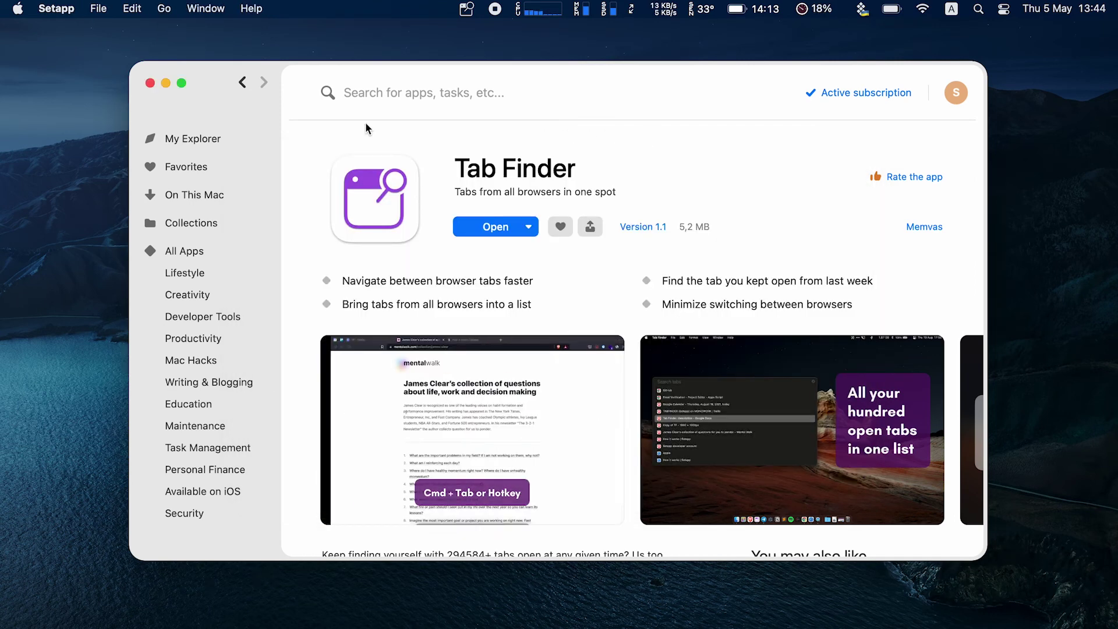
click(150, 82)
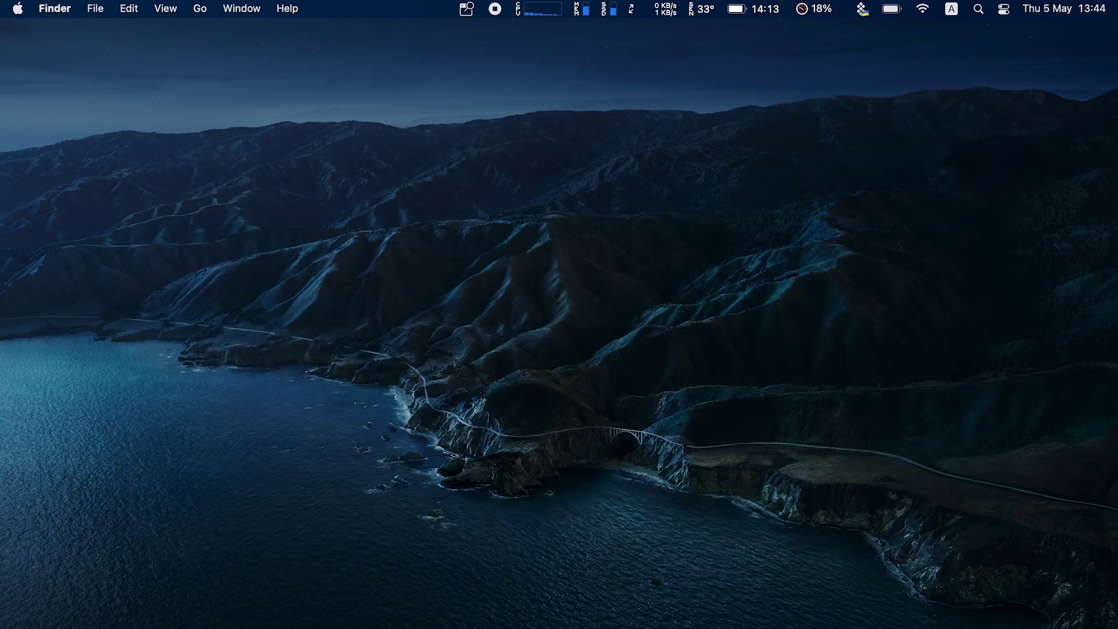